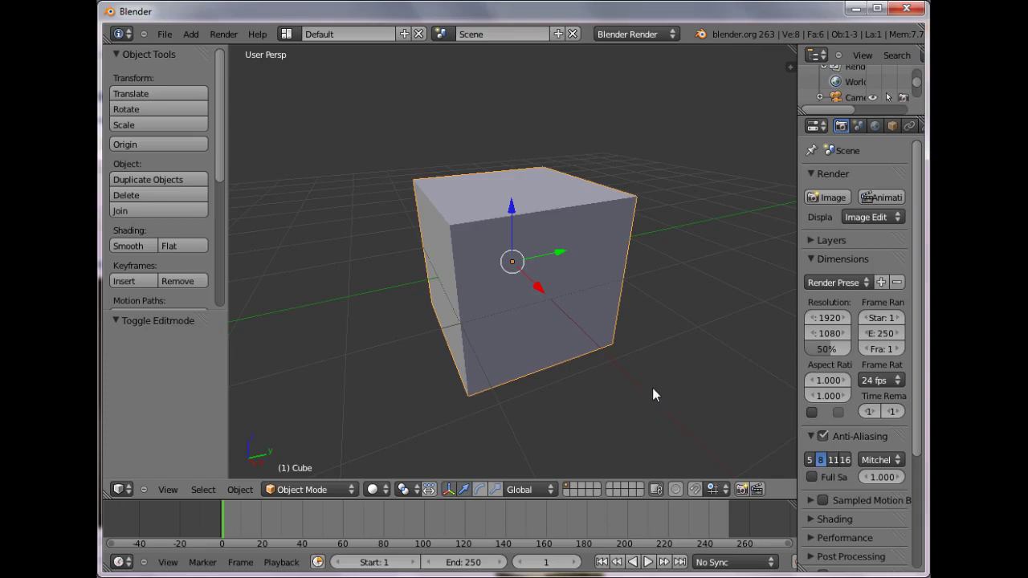
Step: Enter Edit Mode on the cube in Vertex select mode and select its front top-left corner vertex
key(Tab)
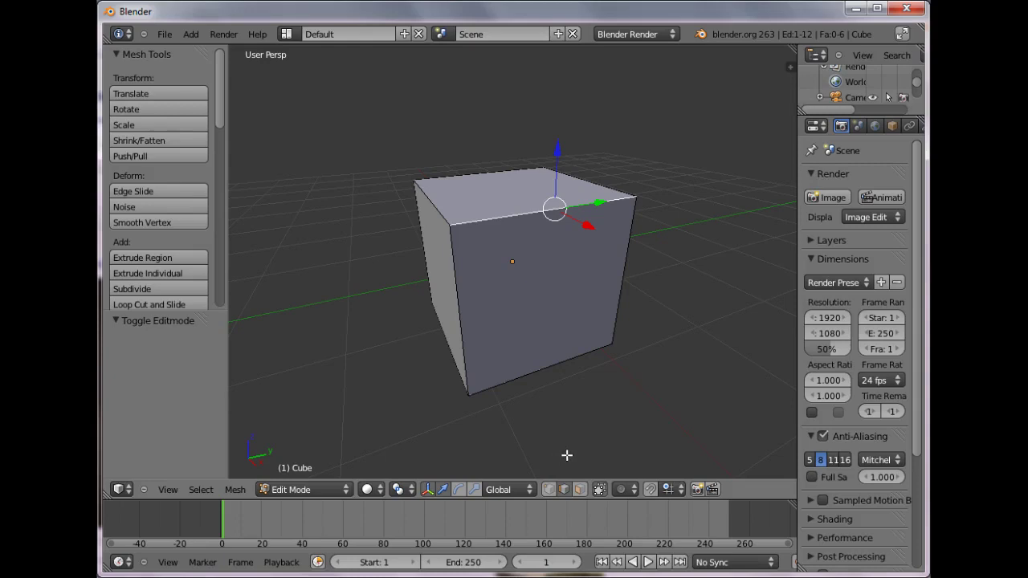
key(ctrl+Tab)
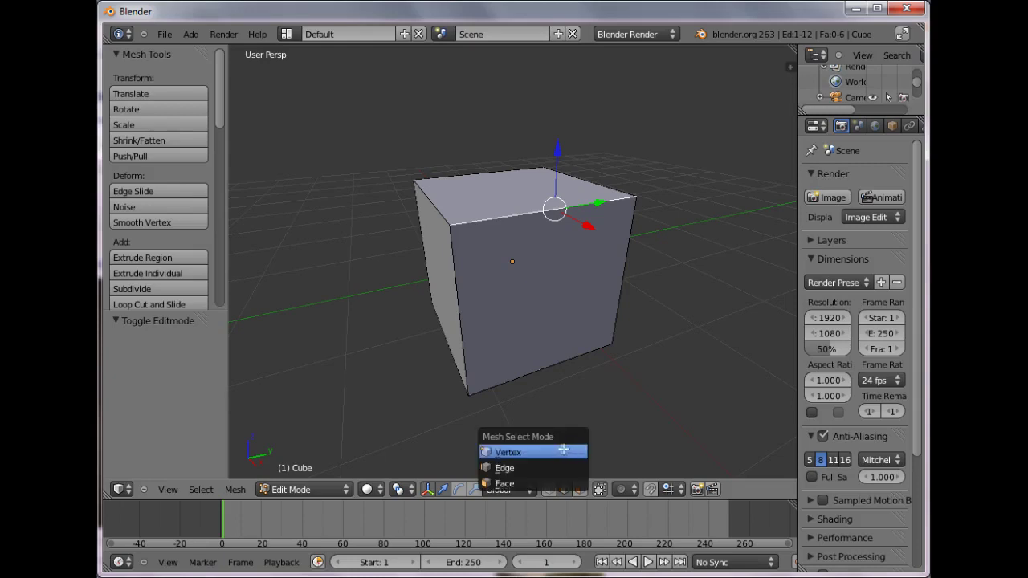
click(548, 453)
right_click(450, 226)
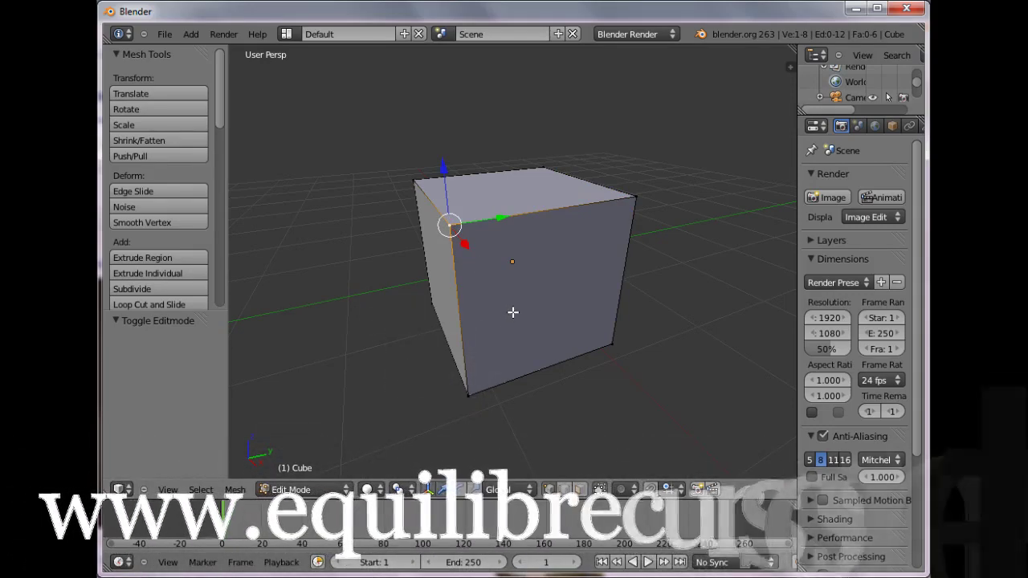
key(g)
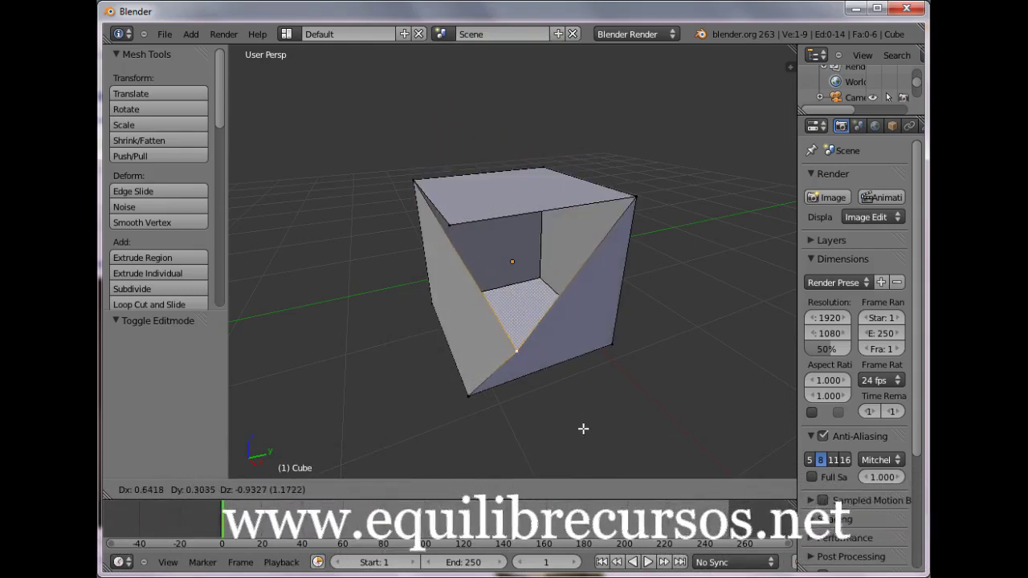
click(546, 397)
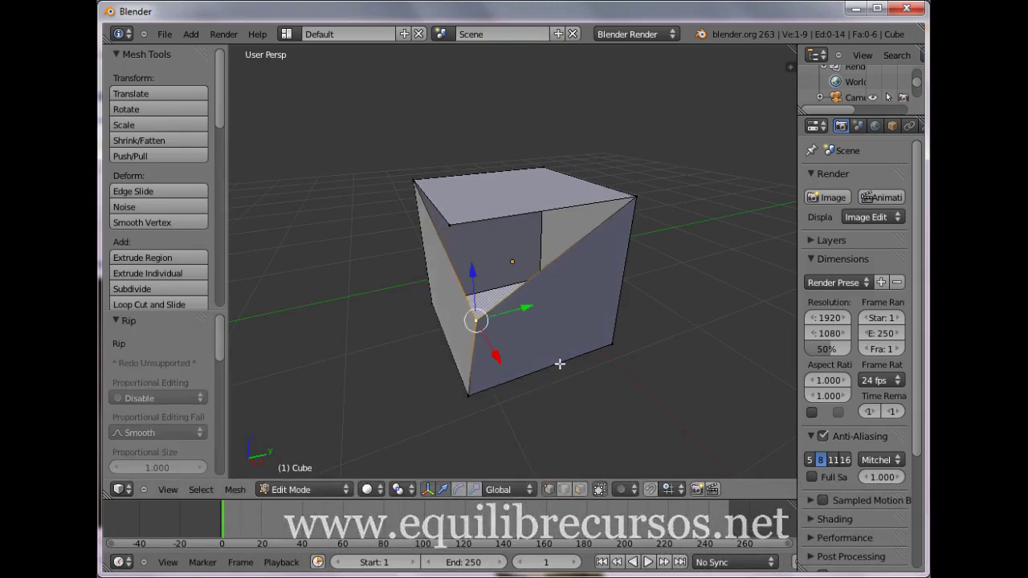
right_click(466, 395)
shift+right_click(468, 399)
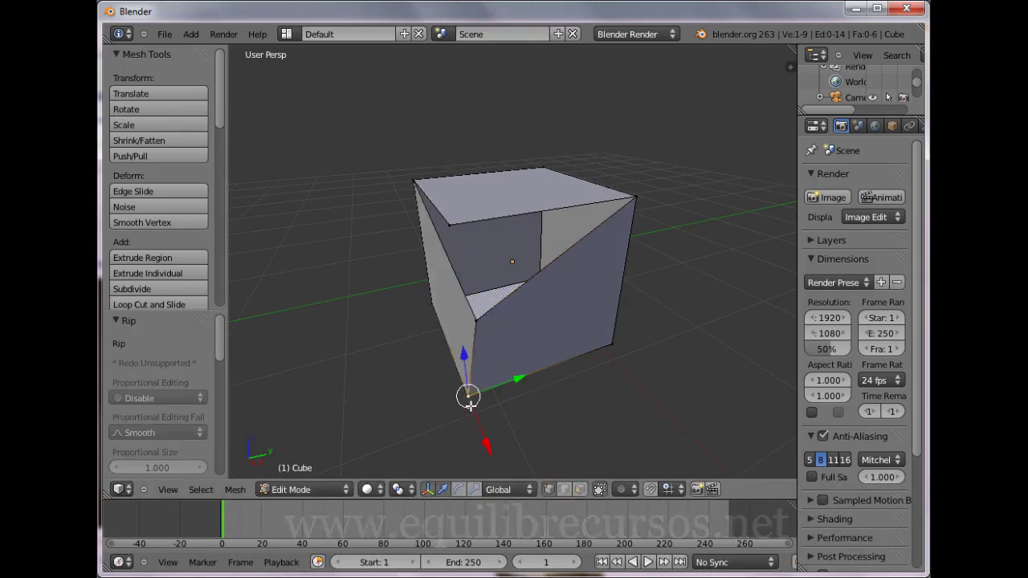
key(g)
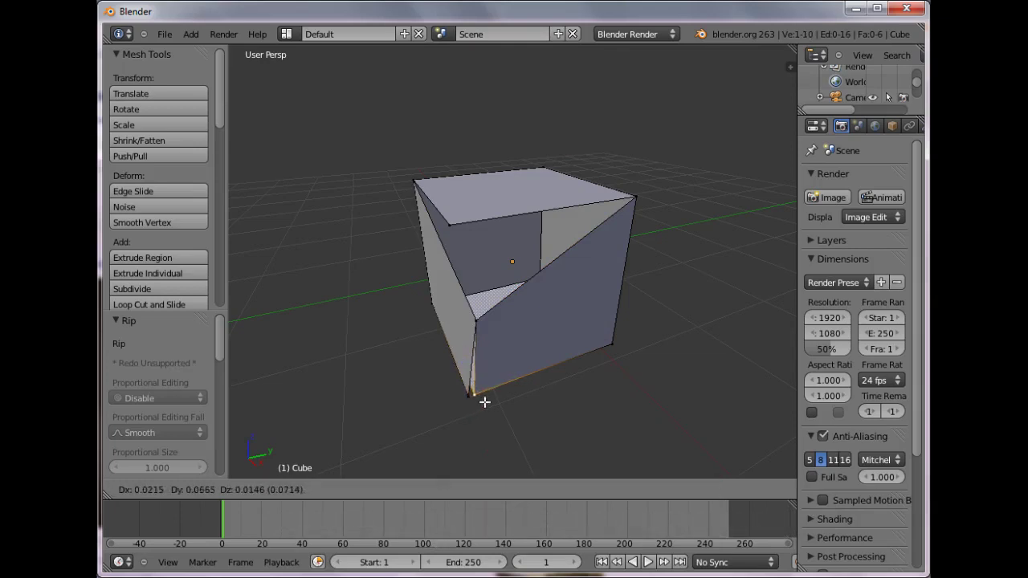
click(524, 392)
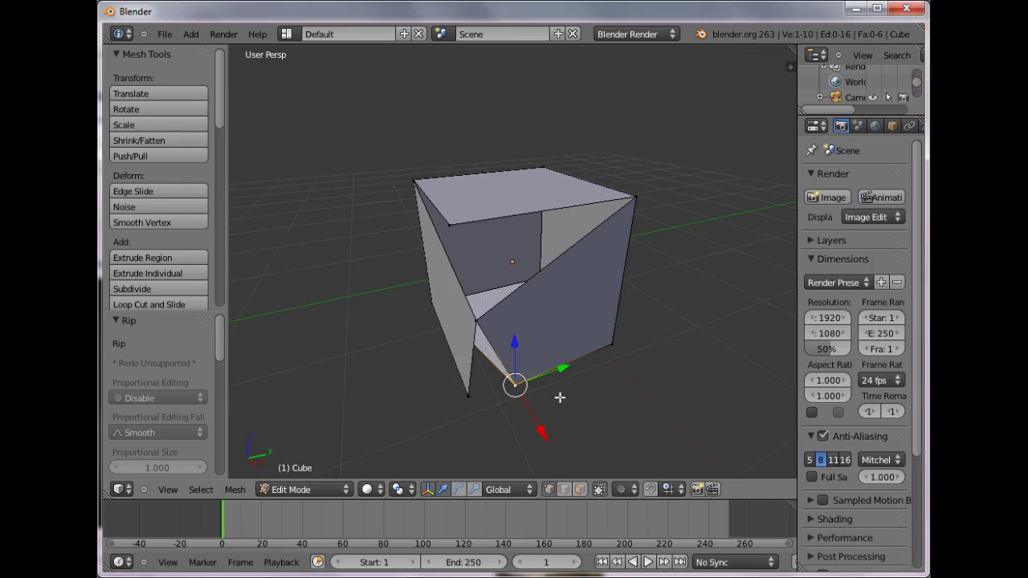
key(ctrl+z)
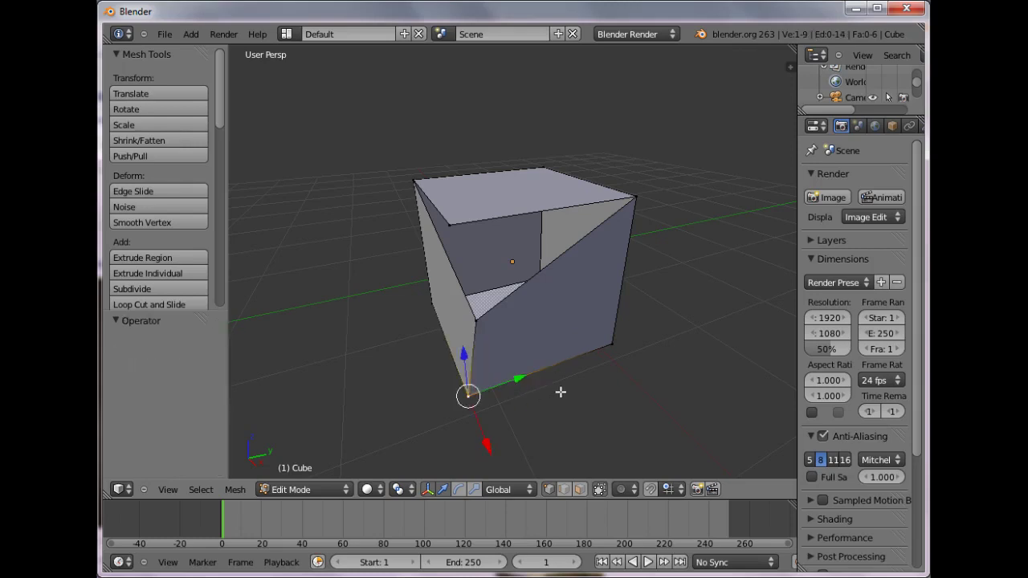
key(ctrl+z)
key(ctrl+z)
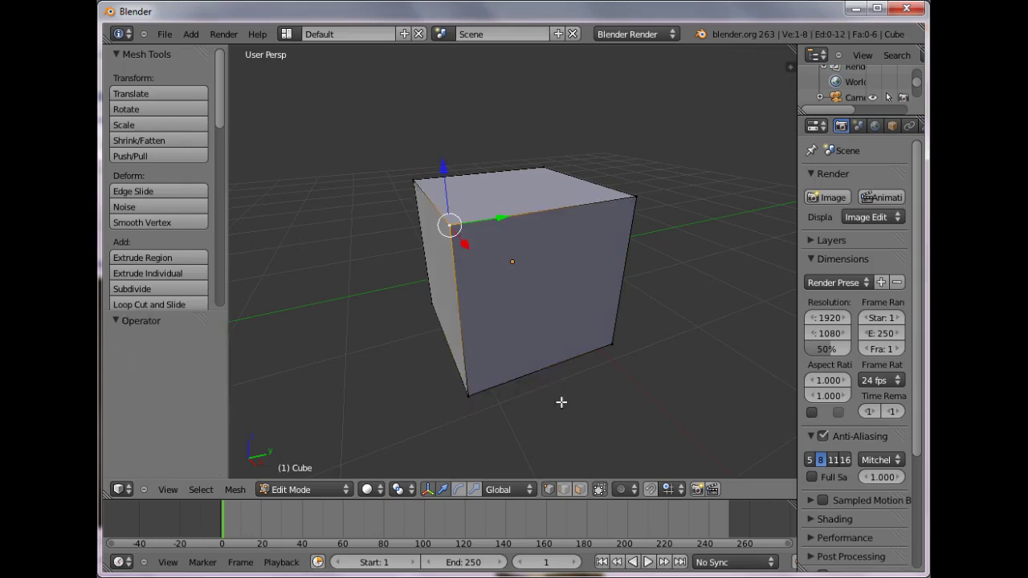
Step: In Edge select mode, rip the cube's top-front edge loose and move it
key(ctrl+Tab)
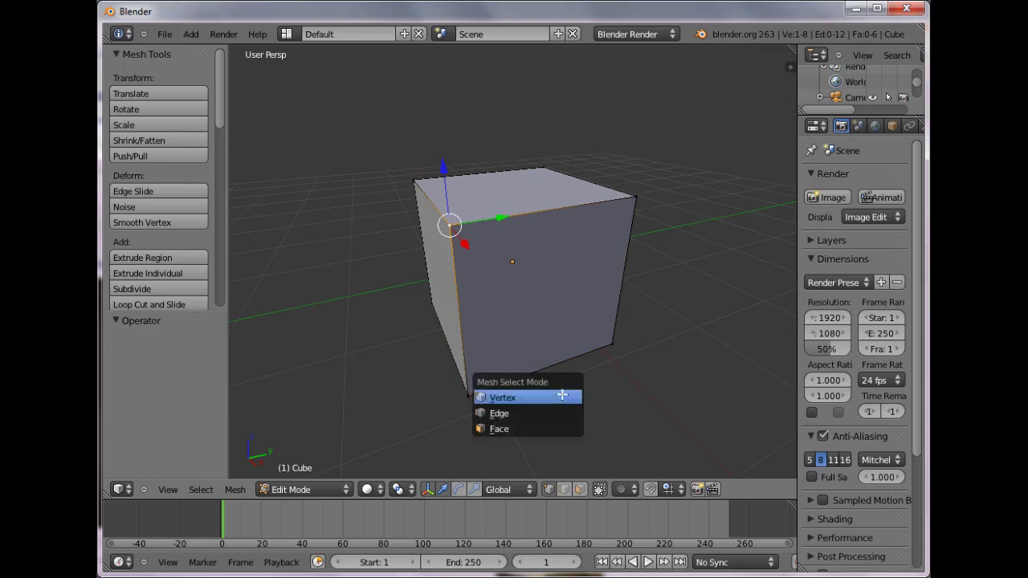
click(533, 413)
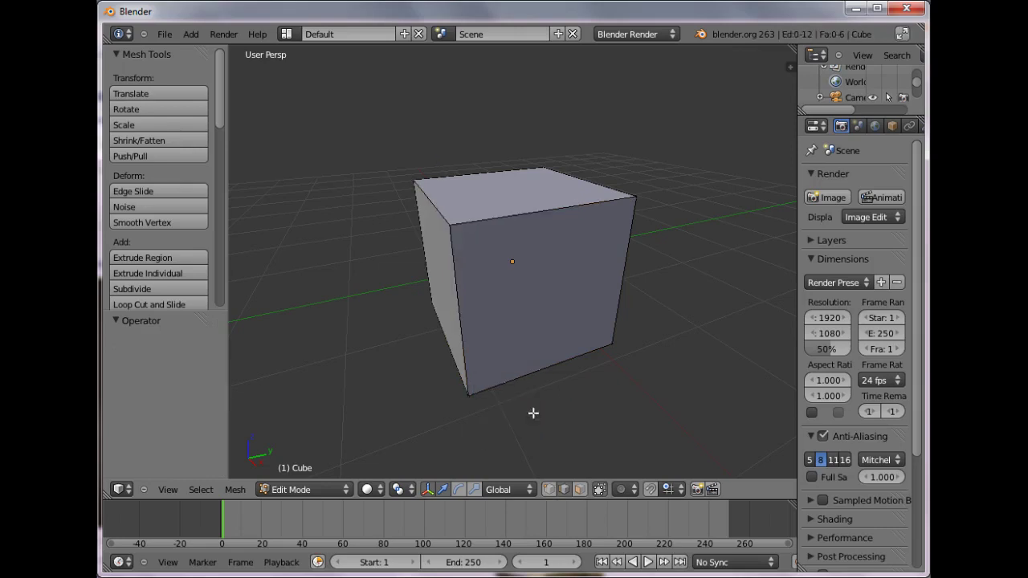
right_click(530, 212)
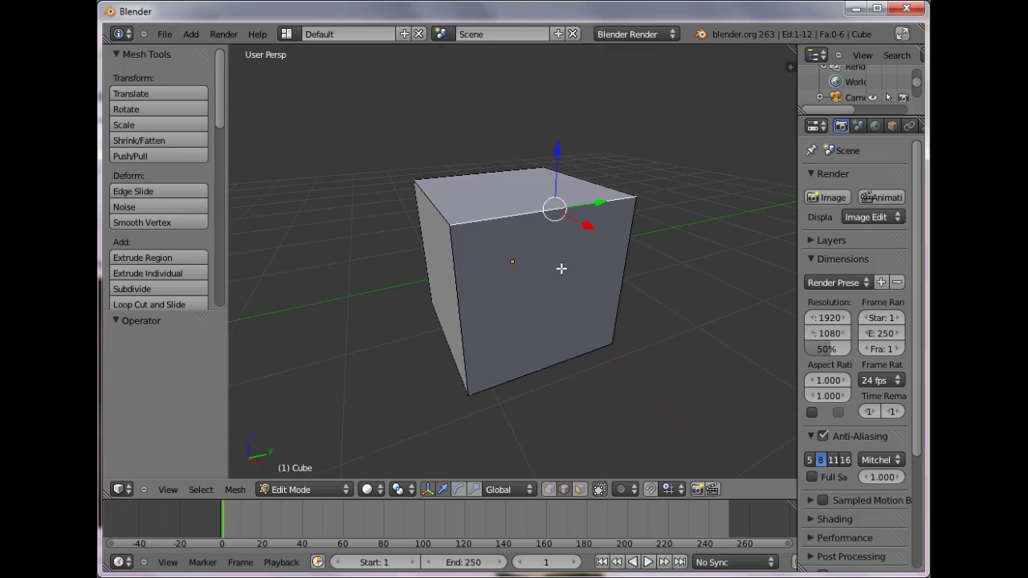
key(v)
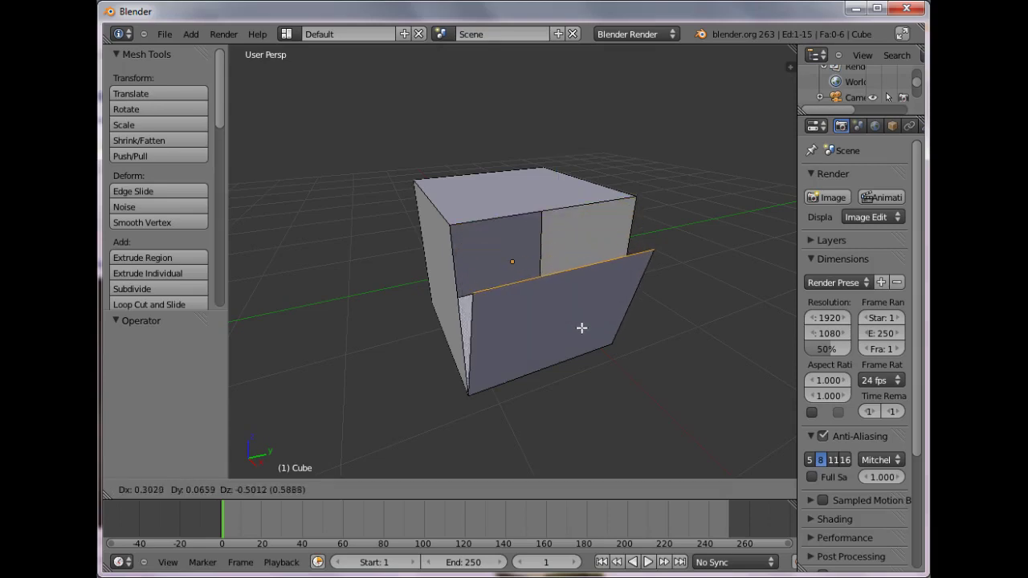
click(582, 326)
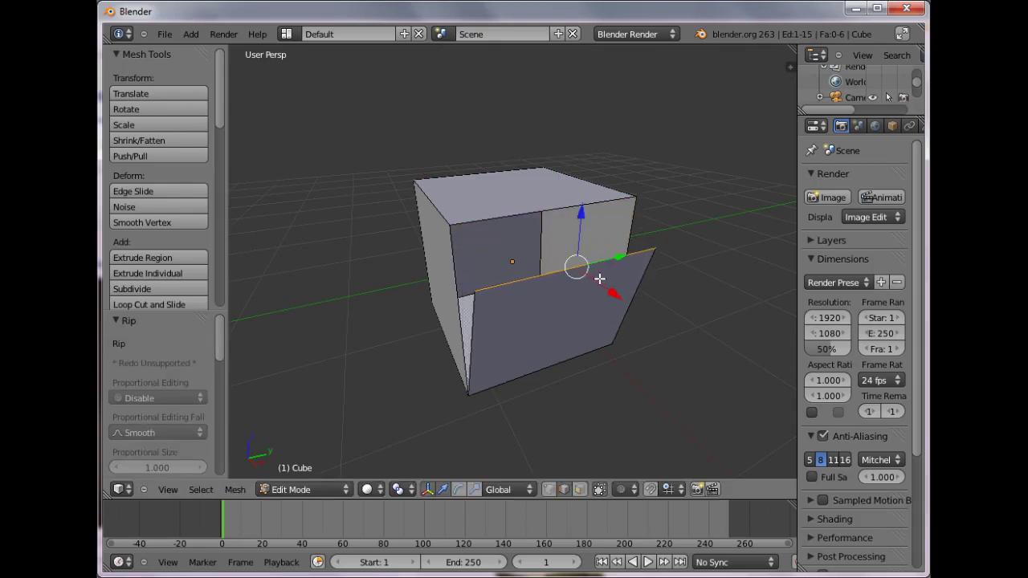
Step: Rip the cube's right edge and move it left, then select a vertical side edge
middle_drag(558, 327, 406, 292)
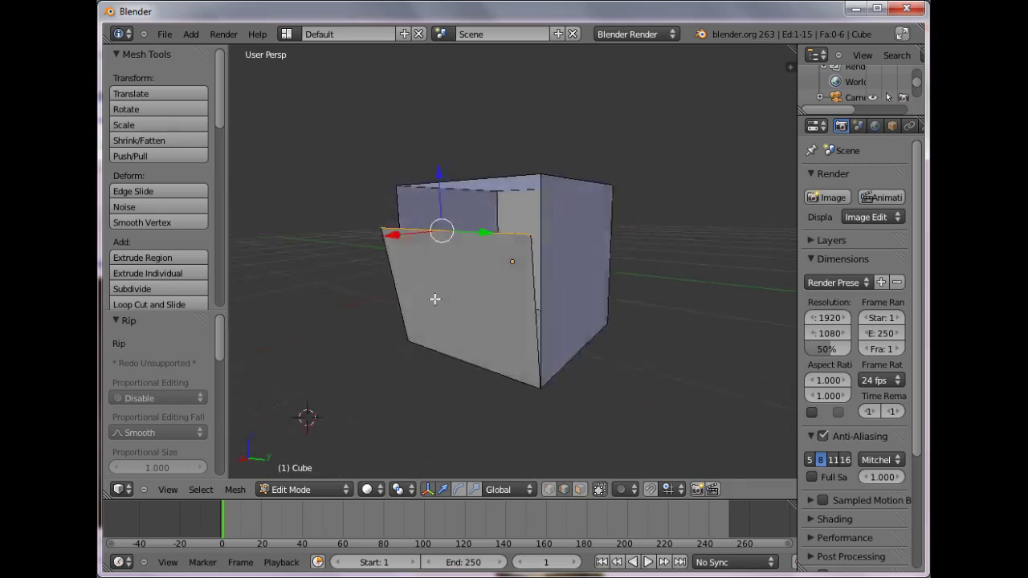
middle_drag(548, 305, 468, 316)
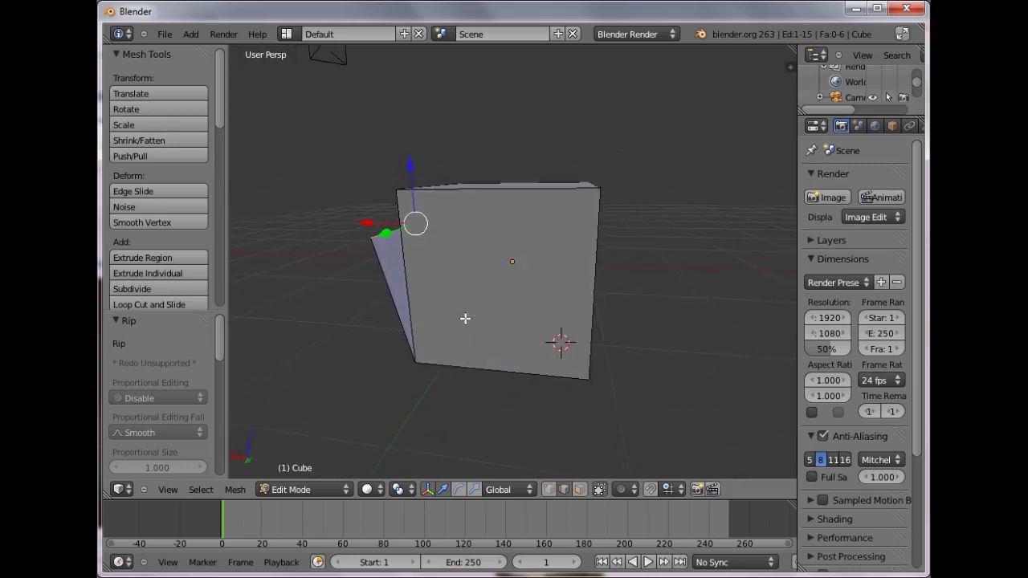
right_click(590, 289)
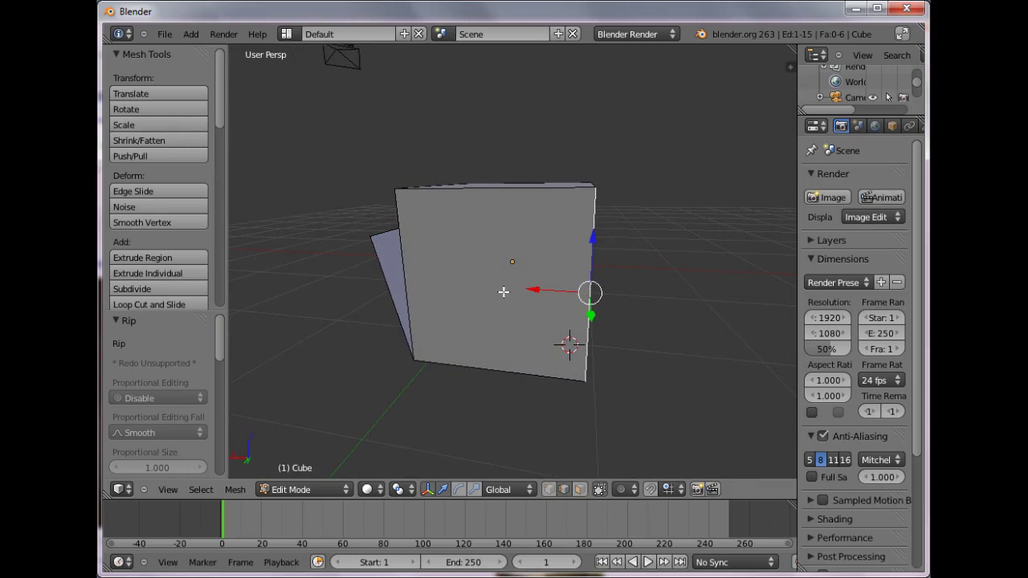
key(e)
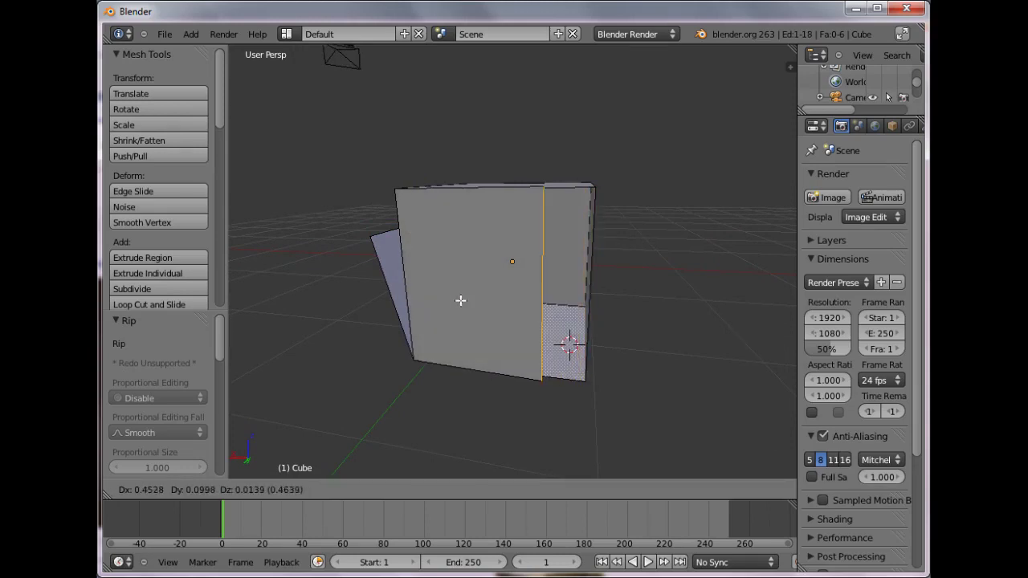
click(462, 299)
mouse_move(484, 314)
middle_down()
mouse_move(441, 338)
mouse_move(402, 329)
mouse_move(555, 287)
middle_up()
right_click(555, 287)
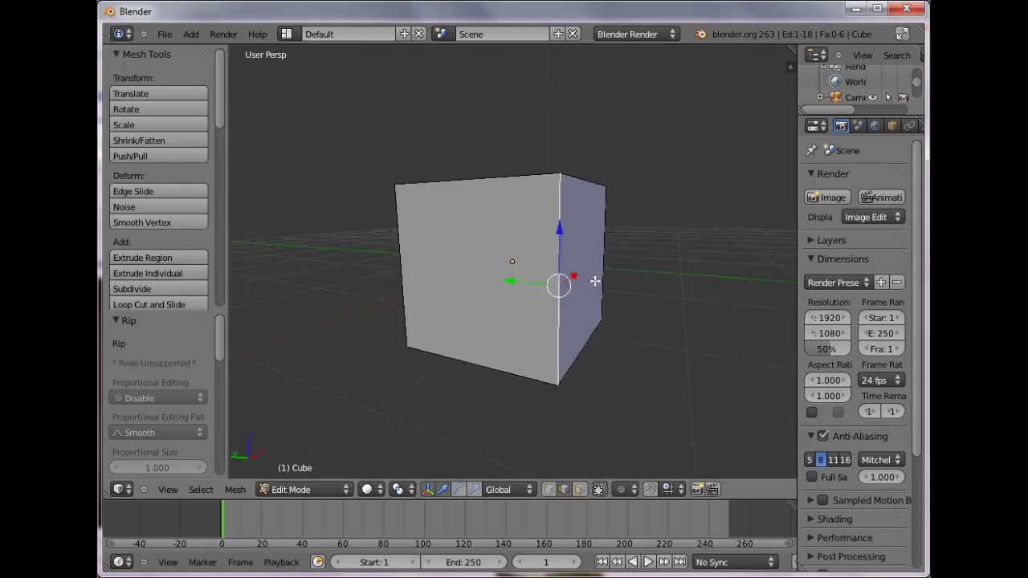
Step: Rip the selected vertical edge and slide it right, leaving a gap down that side
key(v)
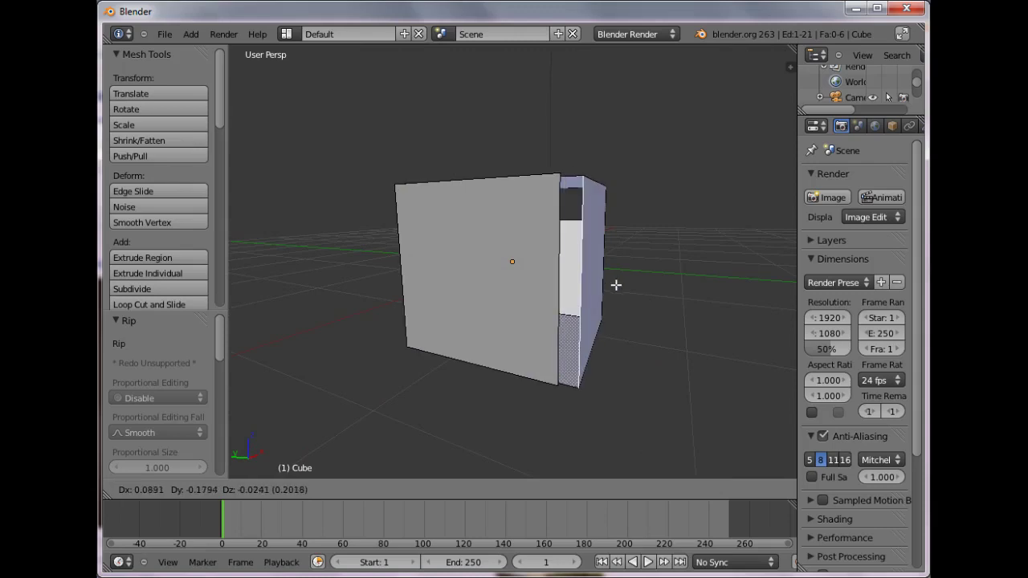
click(605, 275)
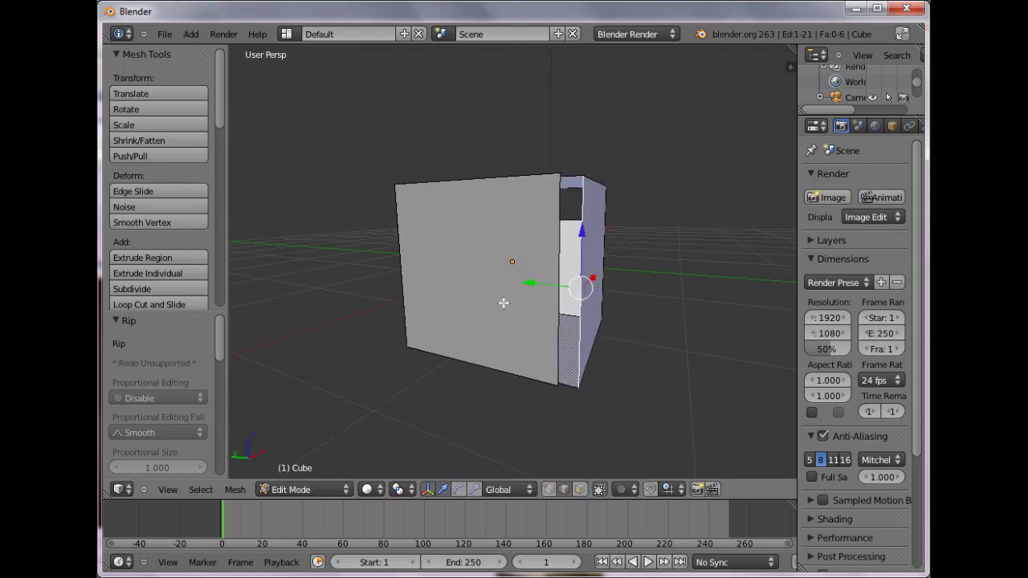
middle_drag(504, 306, 537, 300)
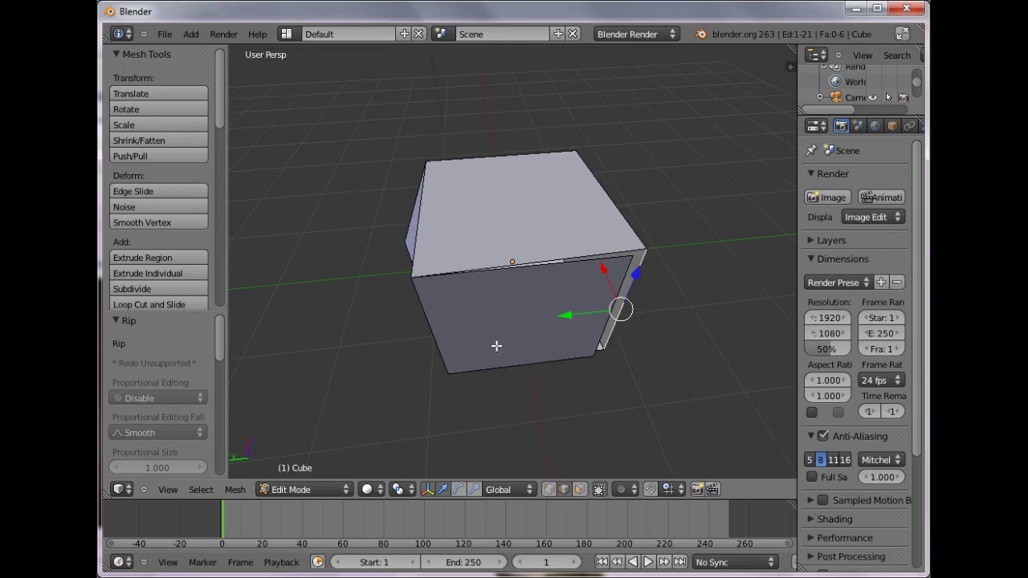
Step: Return to Object Mode and delete the ripped cube
key(Tab)
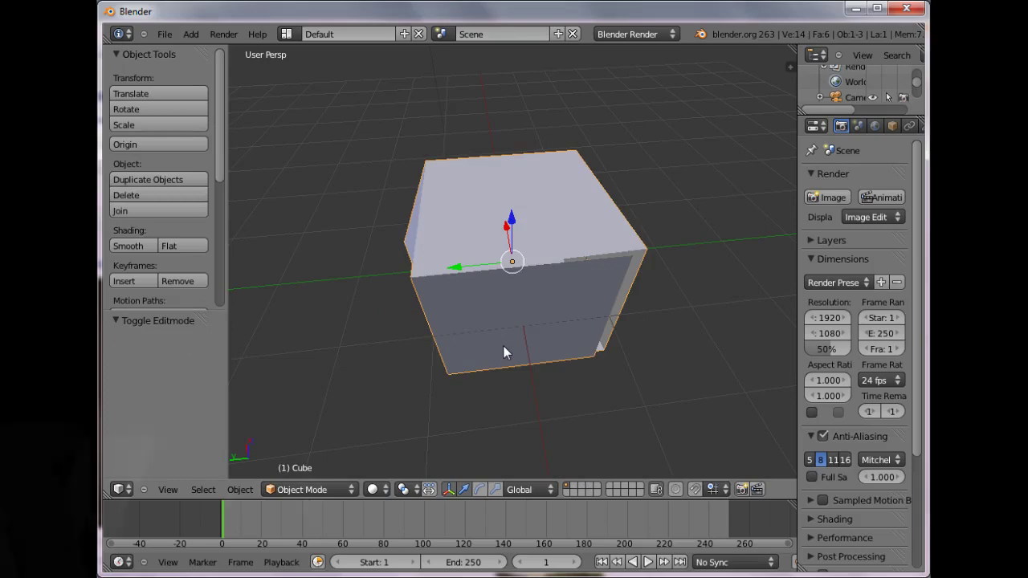
key(x)
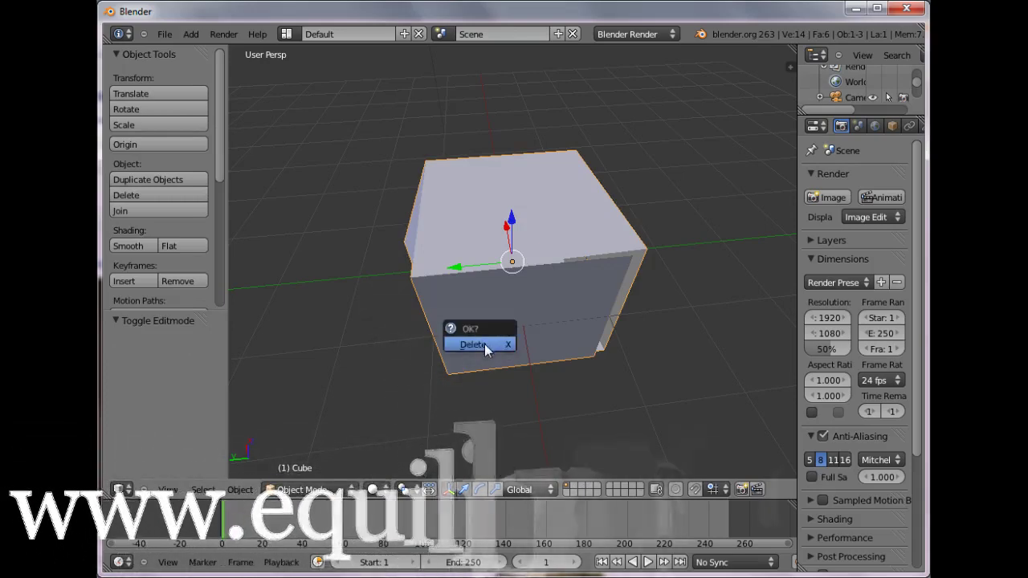
click(485, 343)
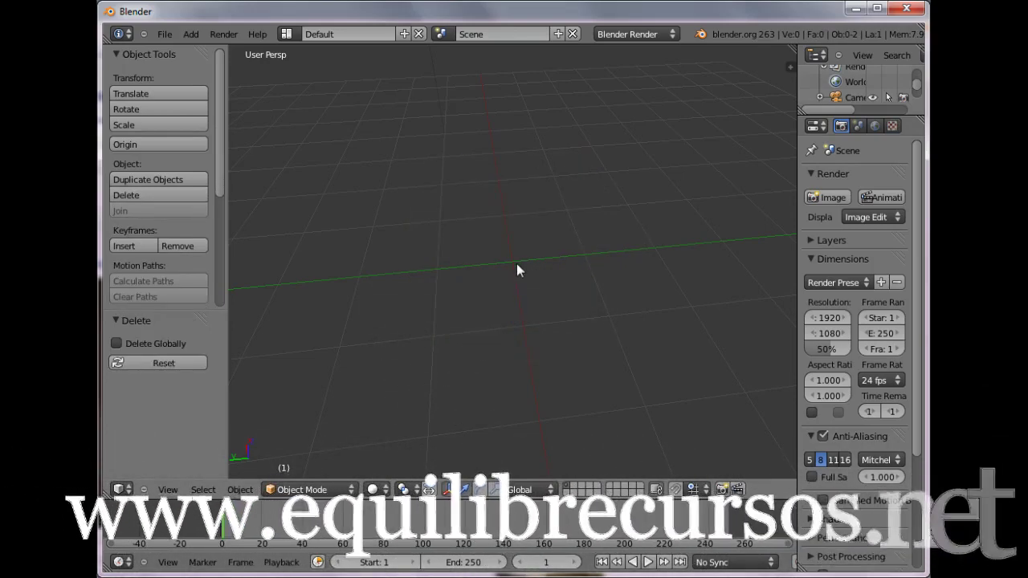
Step: Add a UV sphere with 32 segments and 16 rings and enter its Edit Mode
key(shift+a)
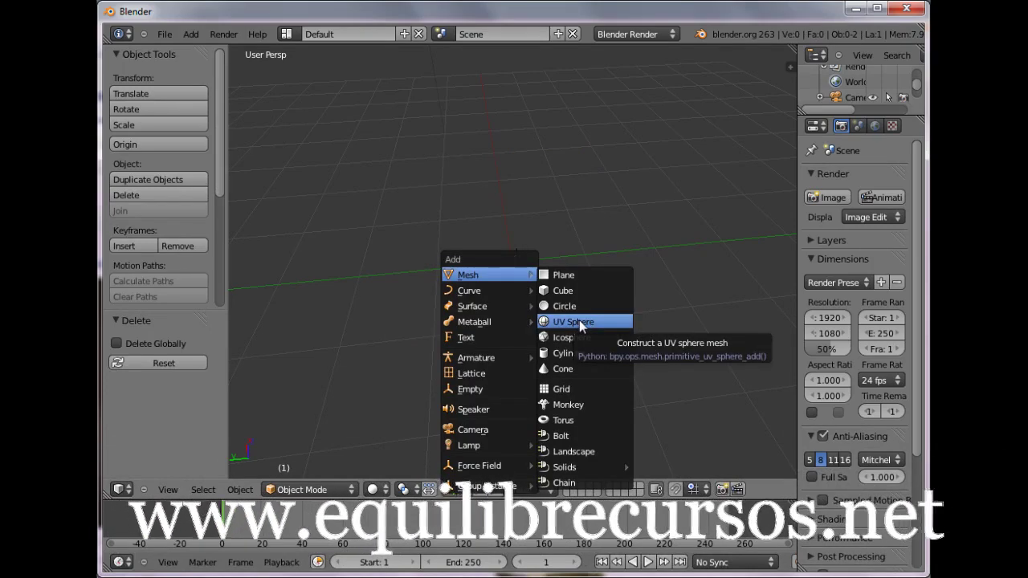
click(579, 322)
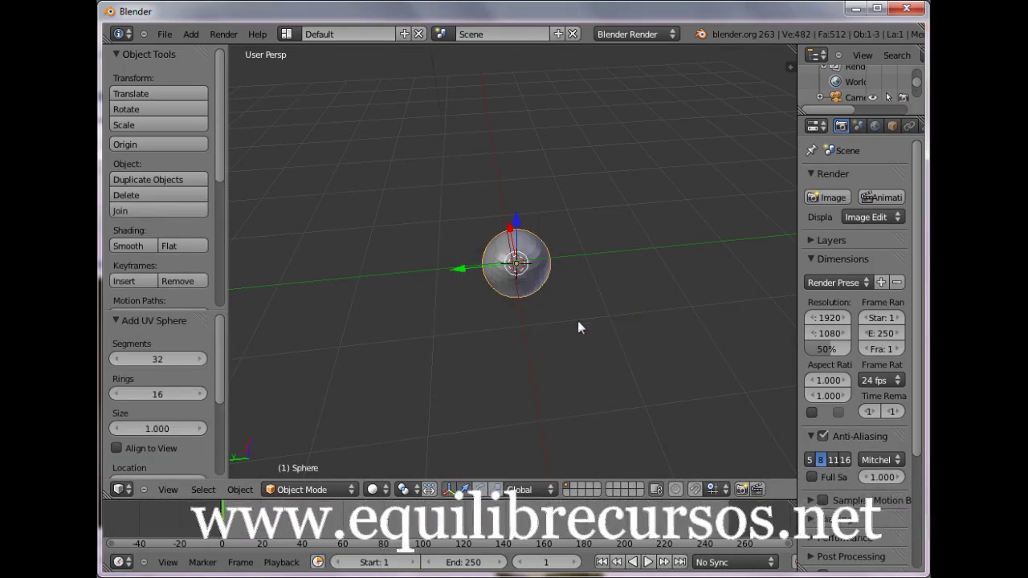
scroll(564, 314, up, 2)
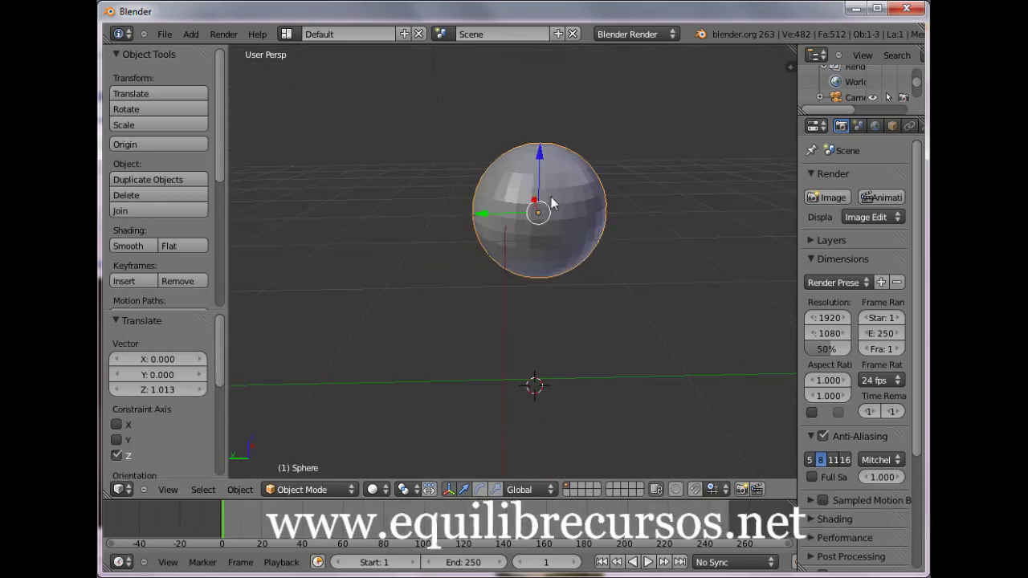
key(Tab)
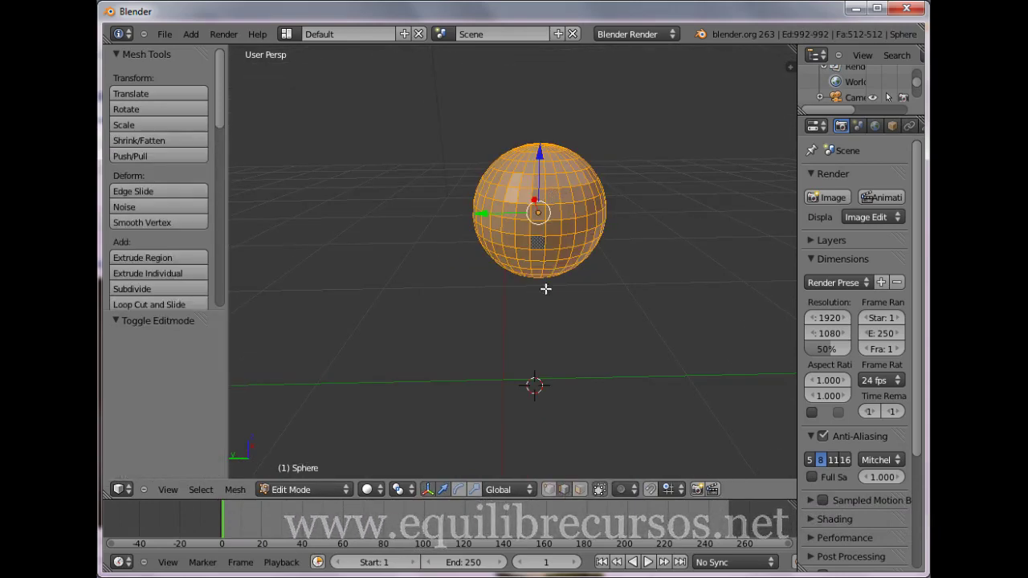
Step: Deselect all of the sphere's geometry and frame it in Front view (Numpad 1)
key(a)
key(KP_1)
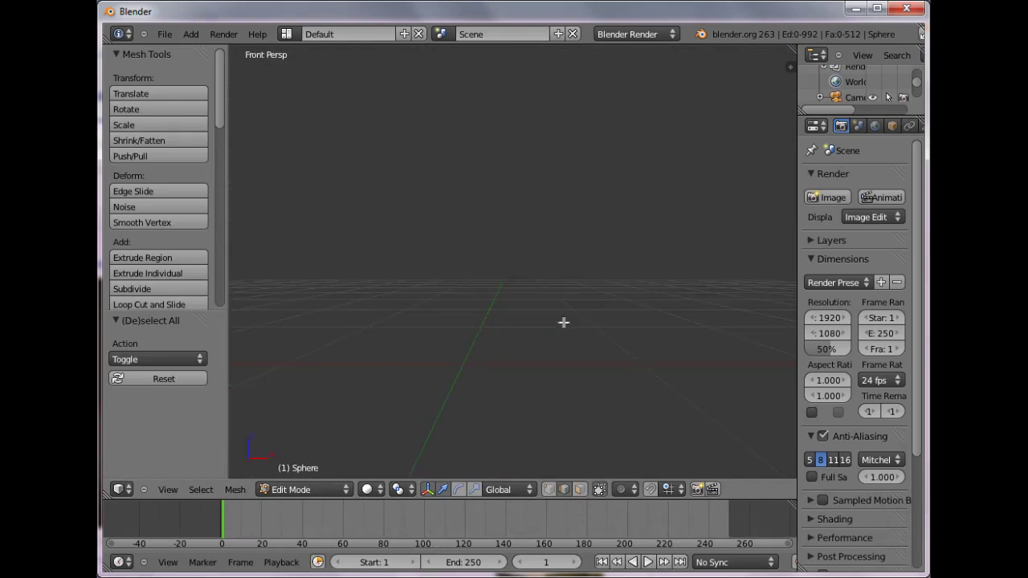
scroll(282, 298, up, 3)
scroll(482, 294, up, 2)
scroll(338, 276, up, 3)
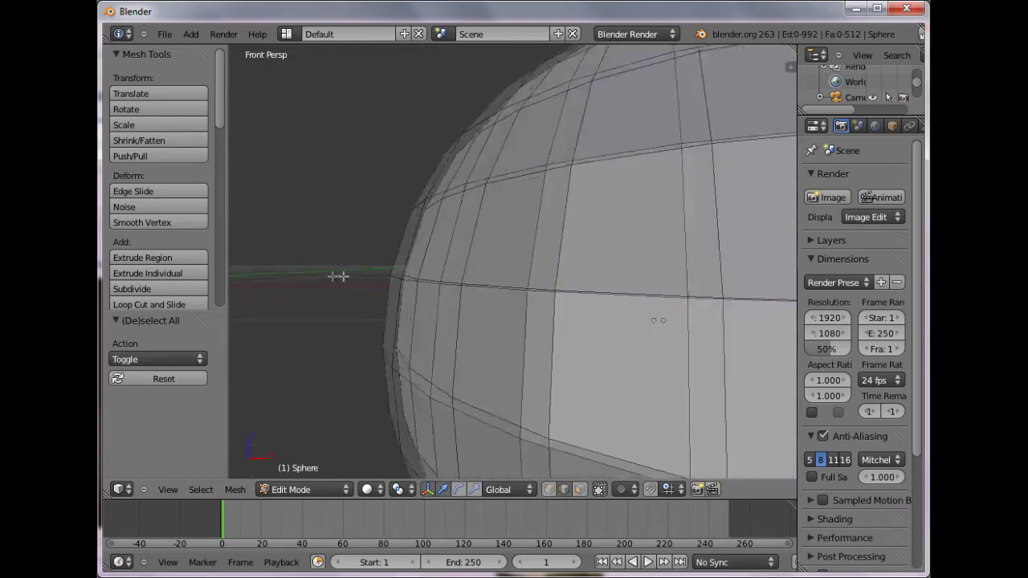
scroll(338, 277, up, 3)
scroll(246, 266, up, 2)
scroll(249, 262, up, 1)
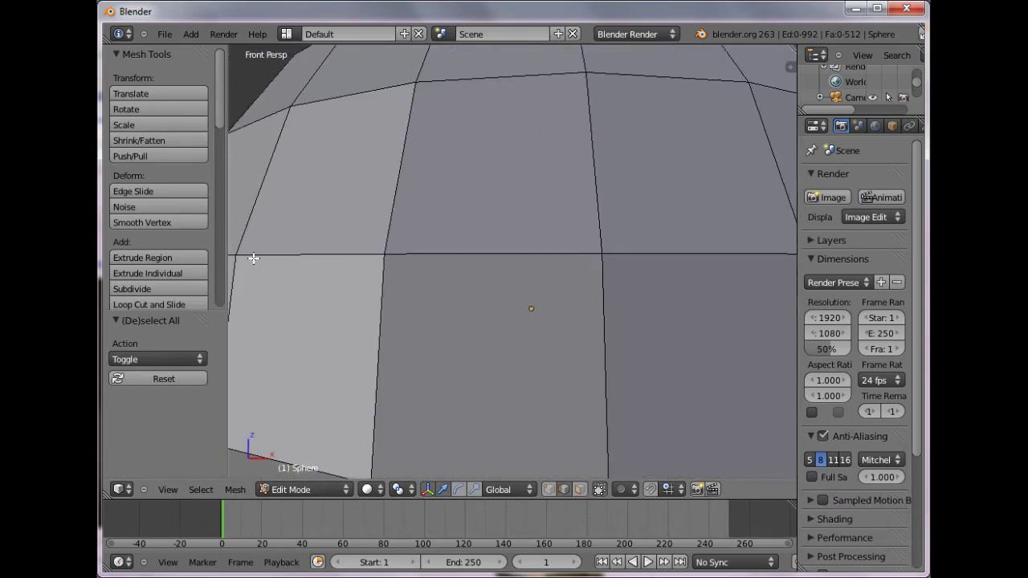
key(Home)
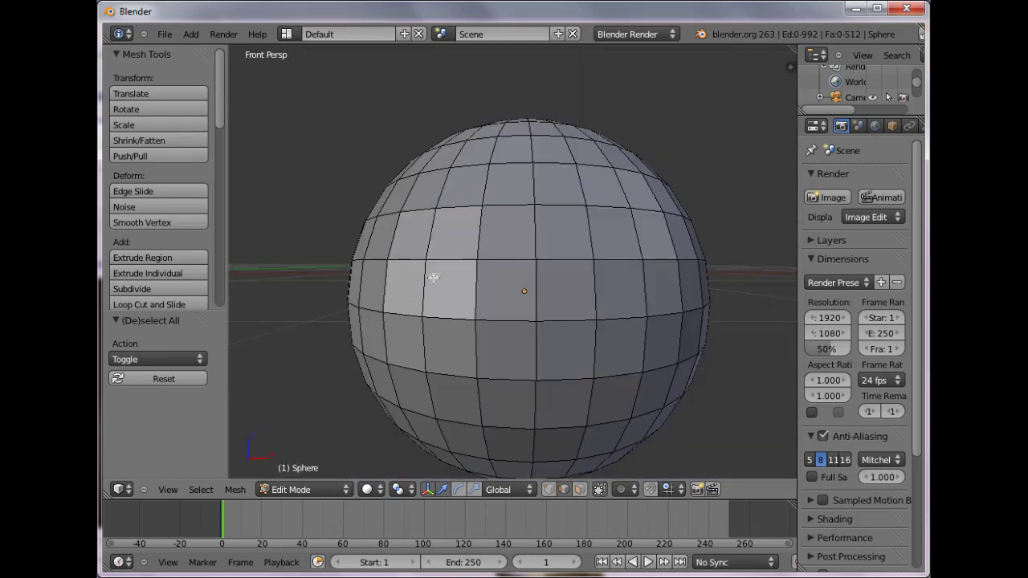
Step: Rip left and right eye openings by pulling two front edges upward
right_click(444, 259)
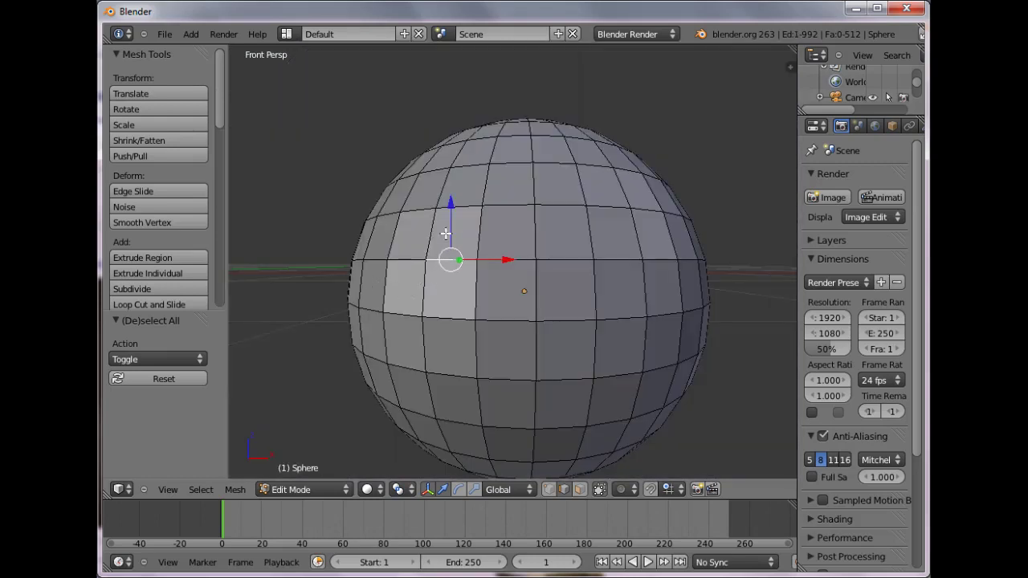
key(e)
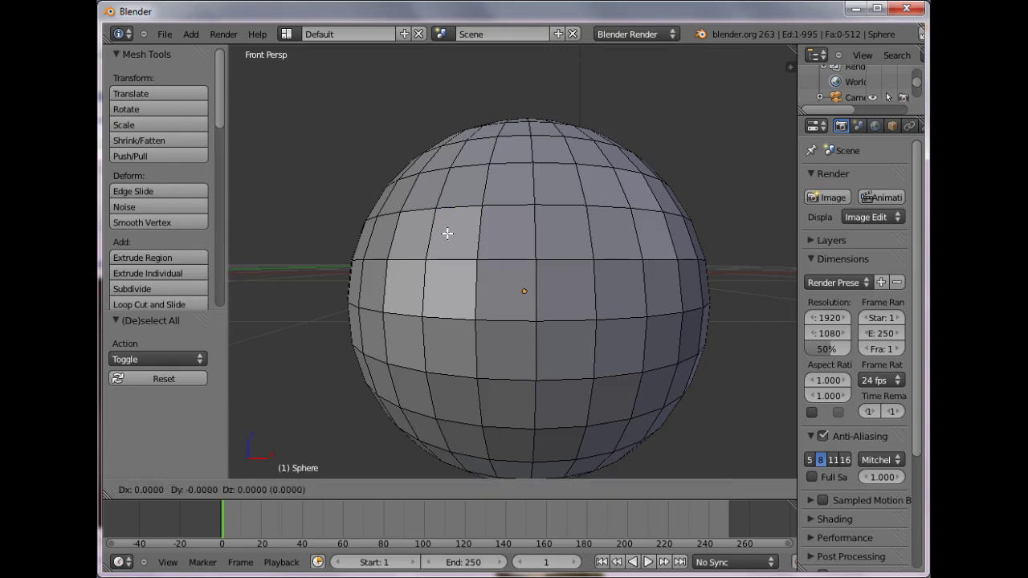
click(447, 210)
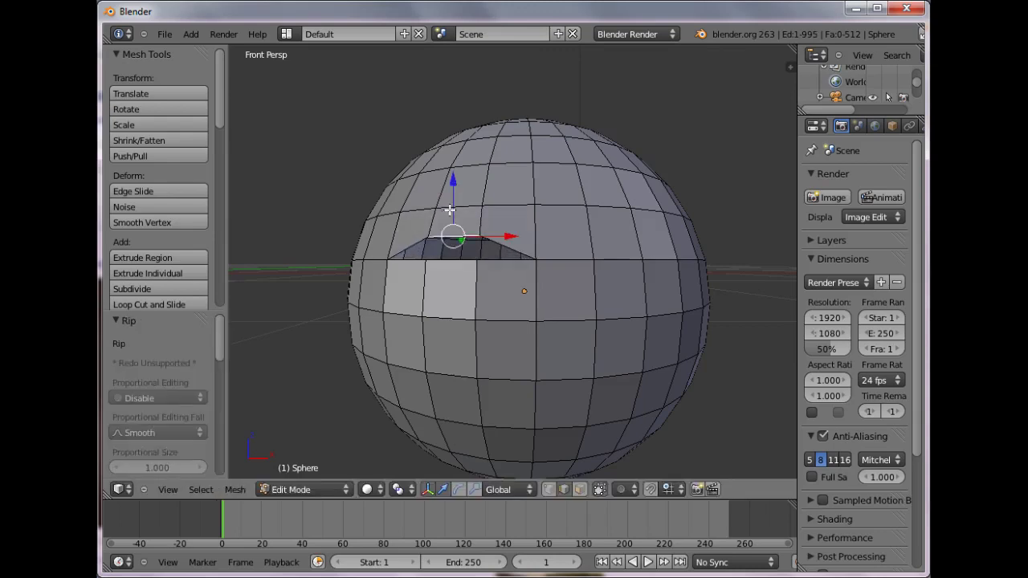
right_click(614, 259)
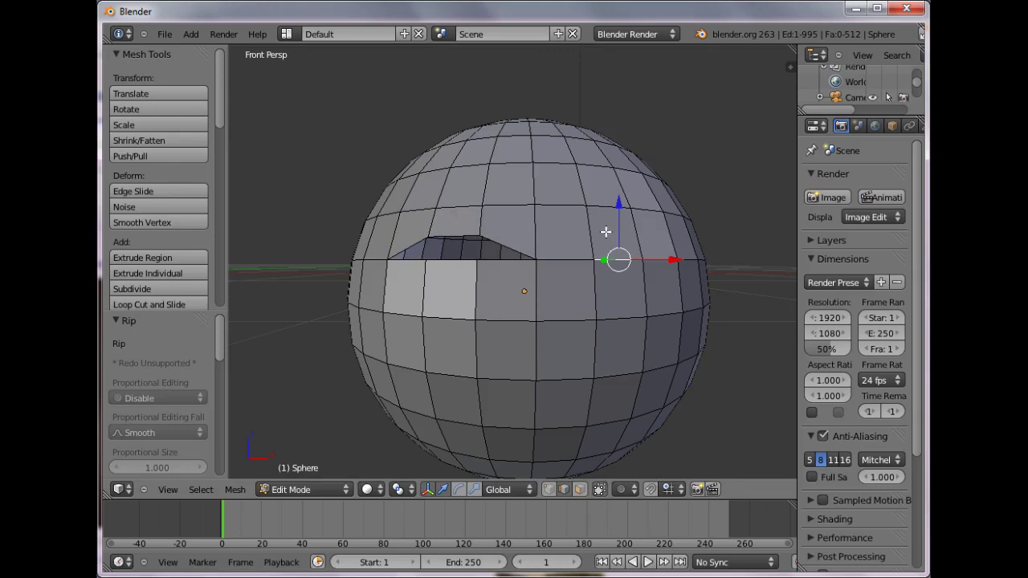
key(v)
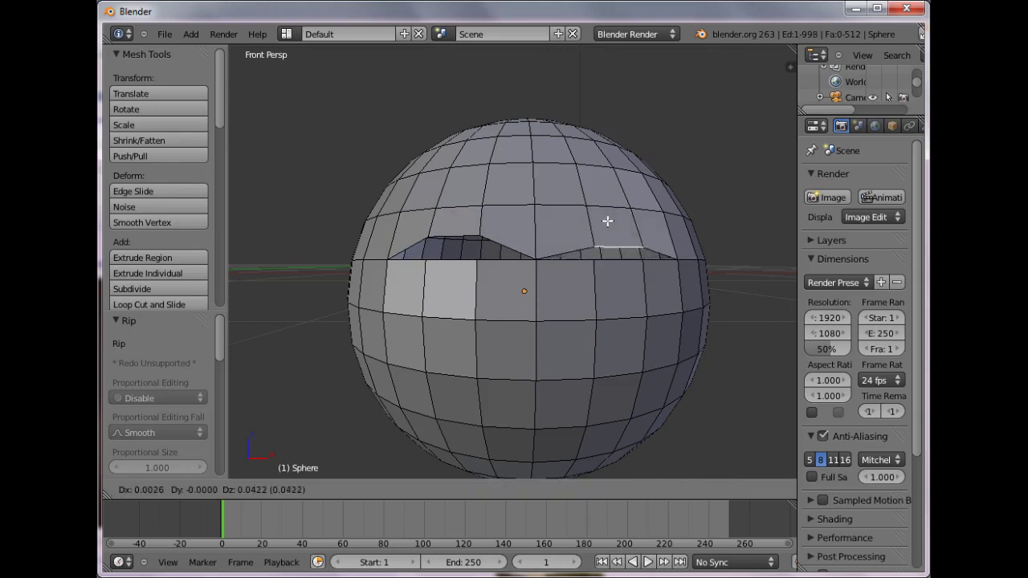
click(608, 206)
Step: Lower the left eye's bottom rim edge along Z and select the right eye's bottom rim edge
right_click(452, 250)
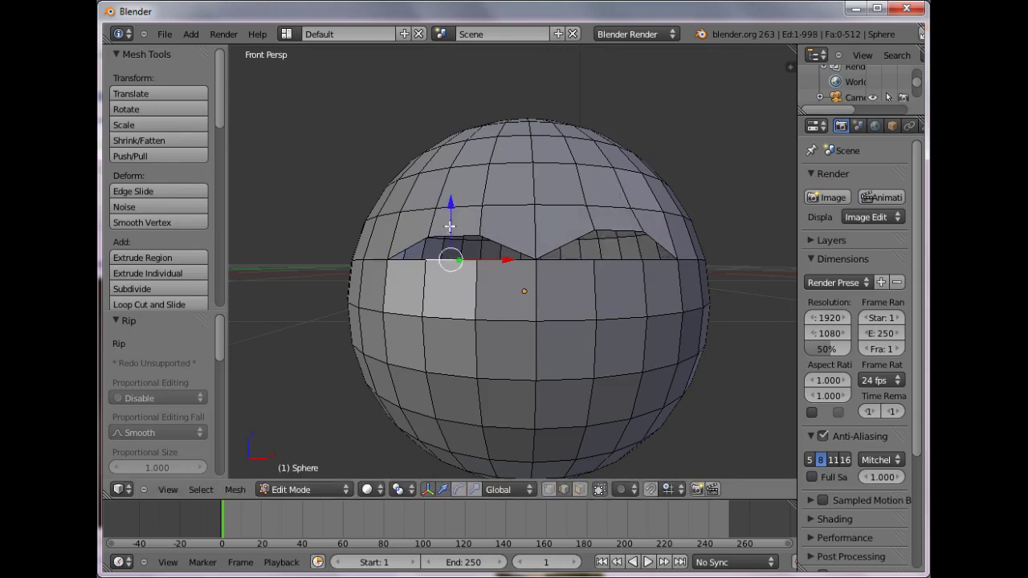
key(g)
key(z)
click(451, 231)
right_click(619, 272)
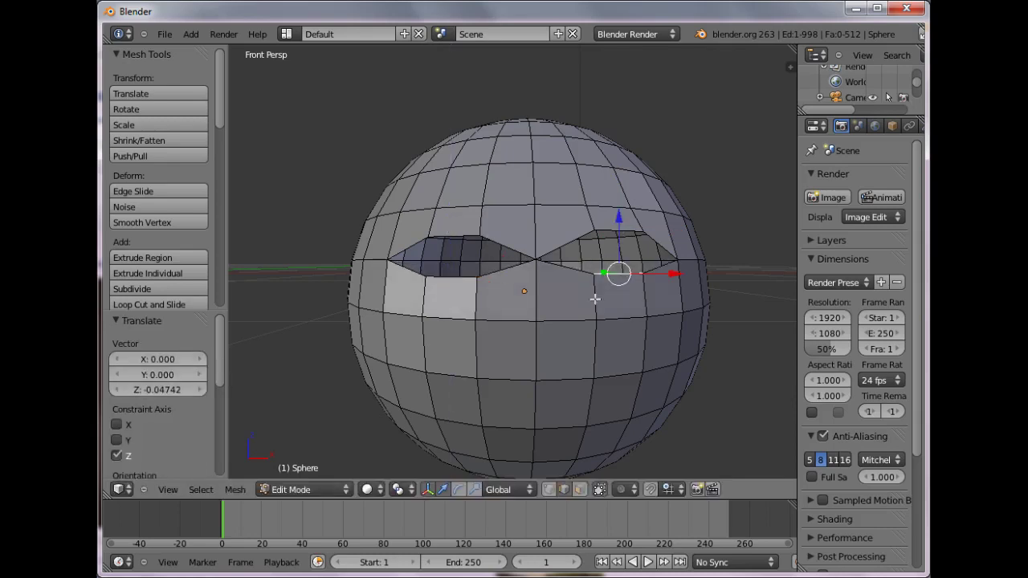
Step: Rip a mouth opening below the eyes by pulling two edges downward
right_click(505, 381)
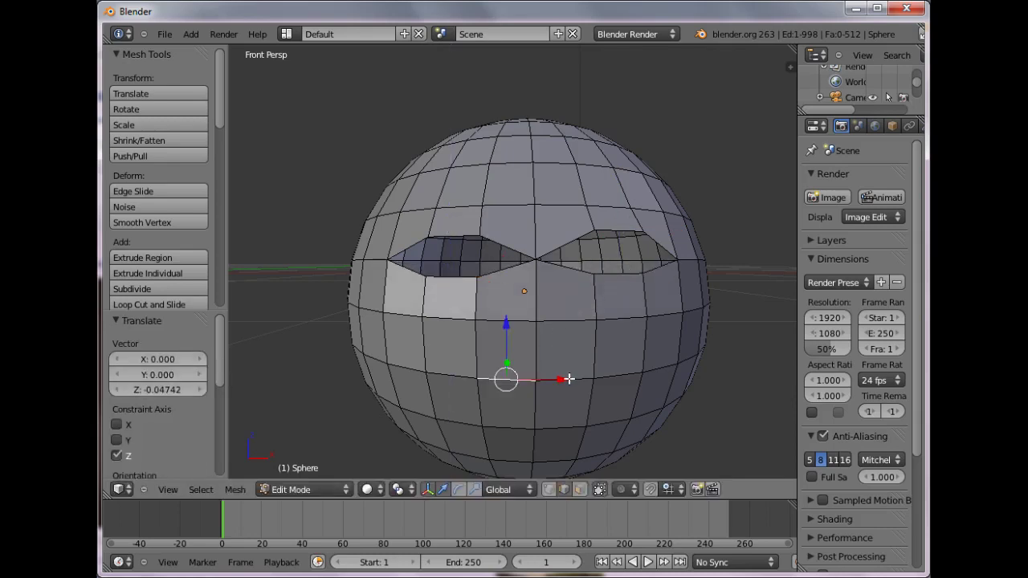
right_click(536, 379)
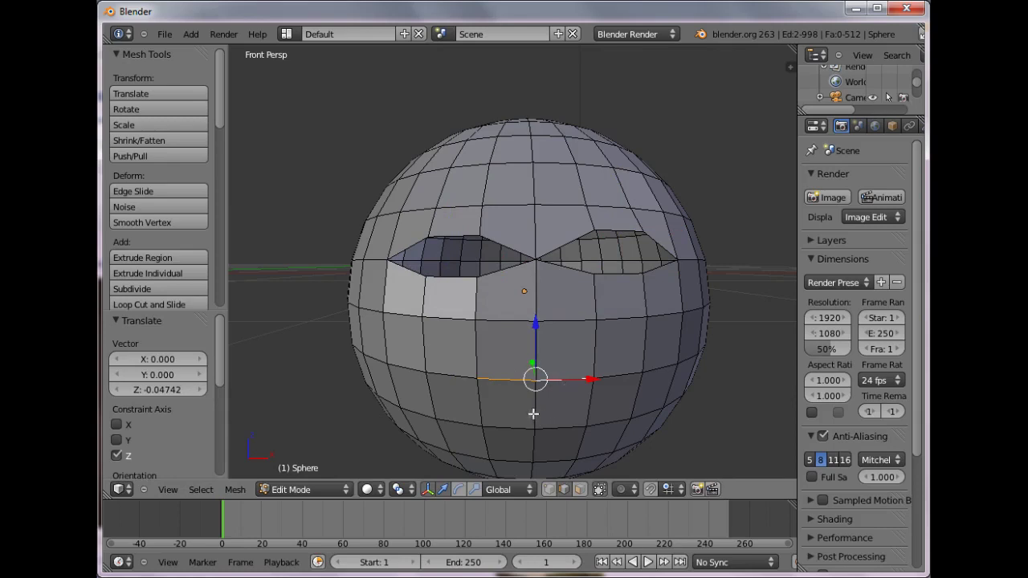
key(v)
click(530, 442)
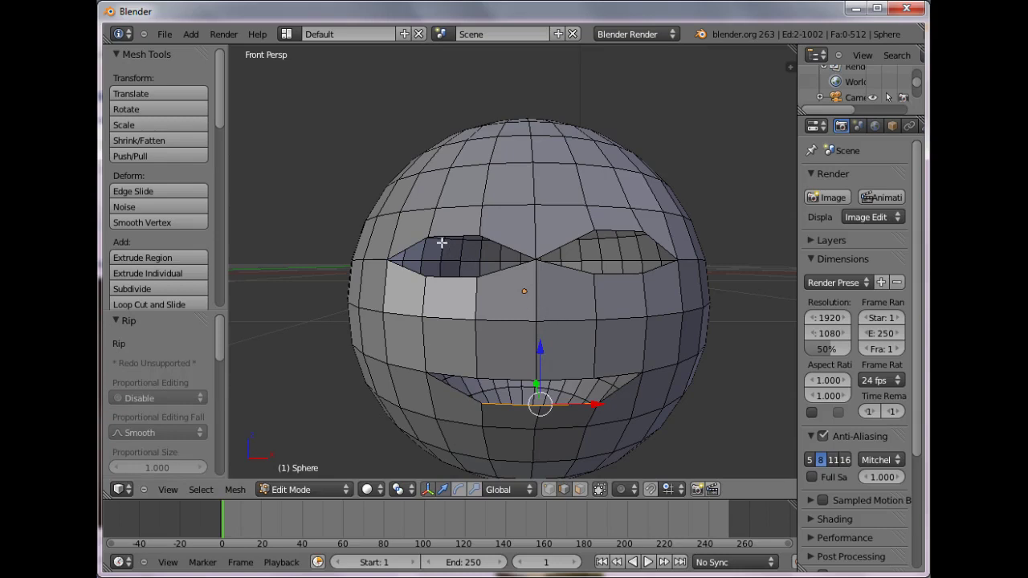
Step: Select the whole mesh and scale it to 0.833 along X into an egg shape
key(a)
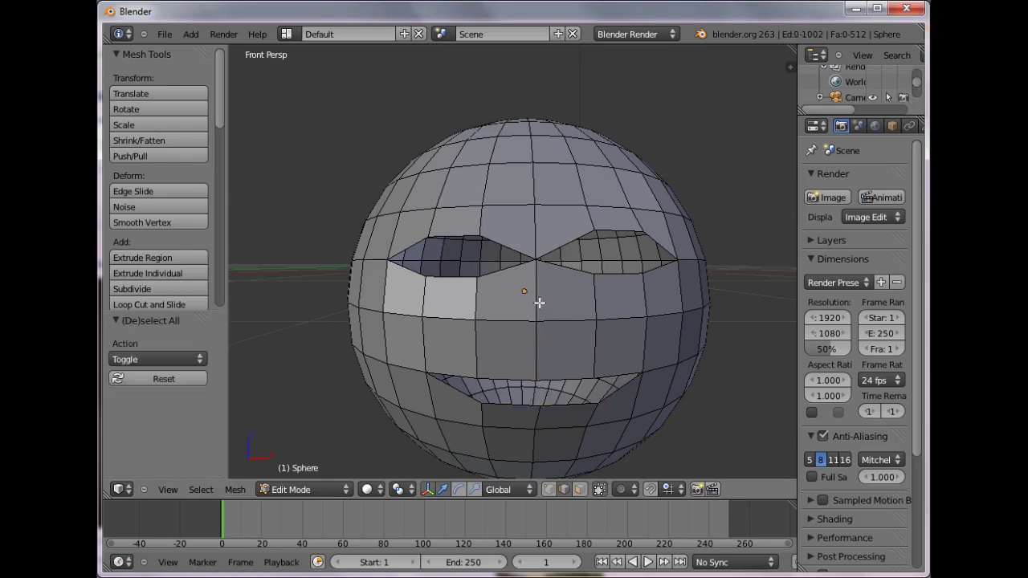
key(a)
key(s)
key(x)
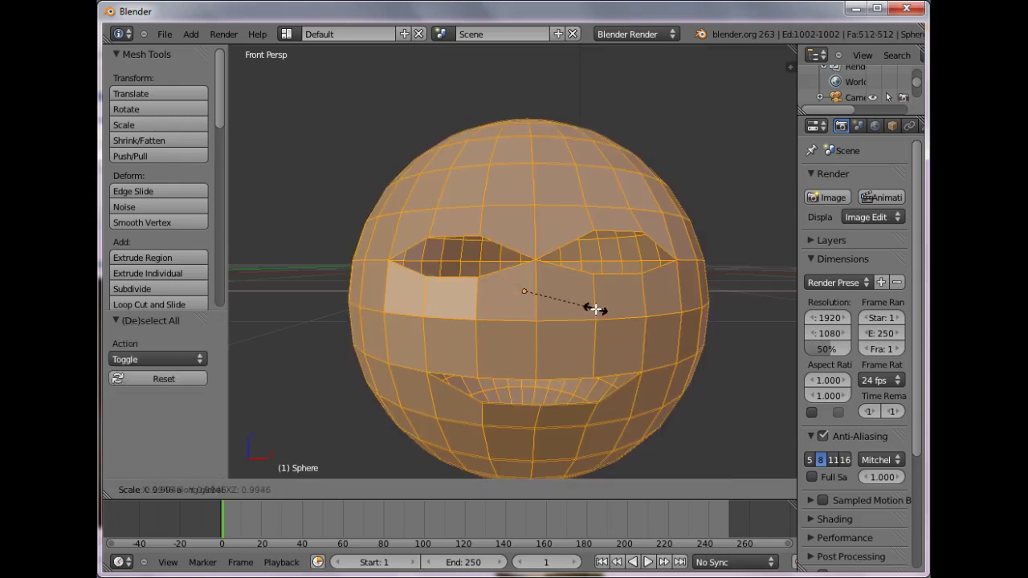
click(583, 304)
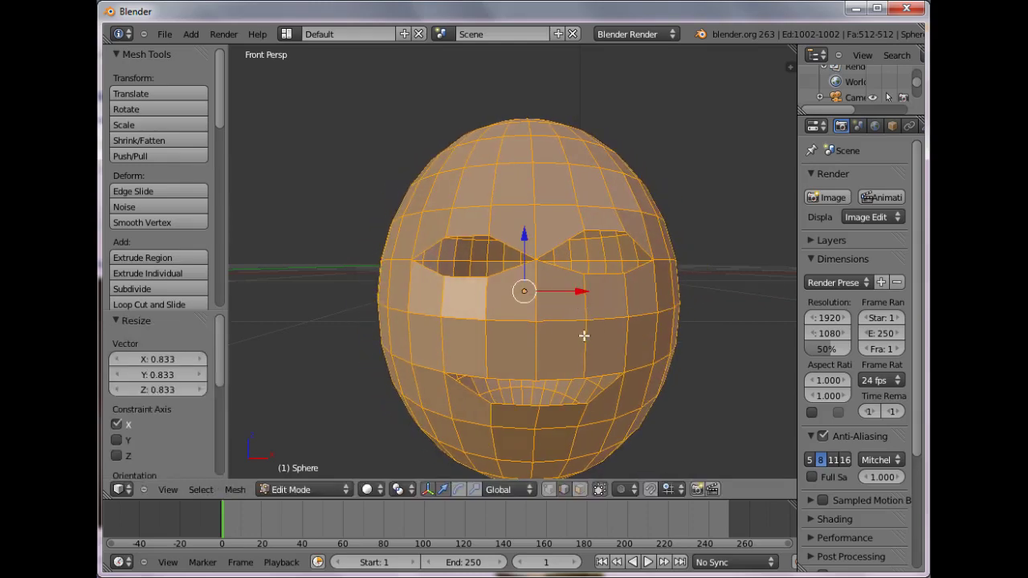
Step: Return to Object Mode and show the sphere's Modifiers panel in a widened properties area
key(Tab)
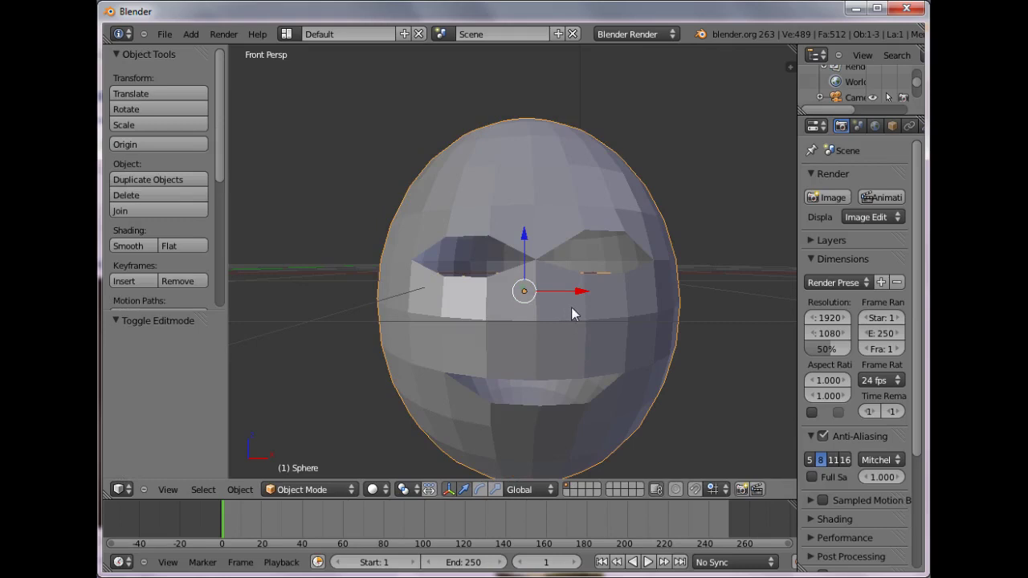
click(799, 235)
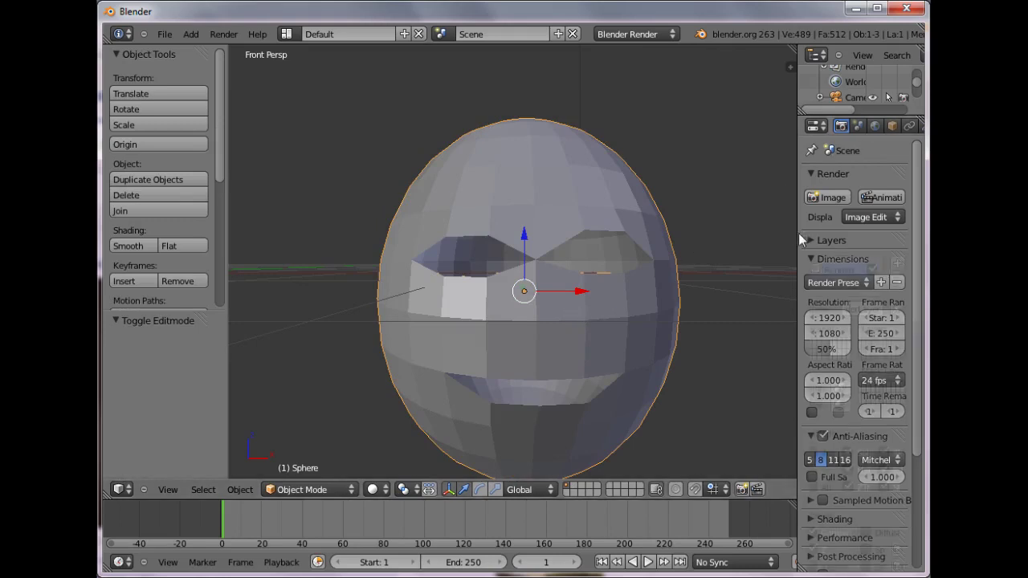
drag(799, 233, 749, 233)
click(877, 126)
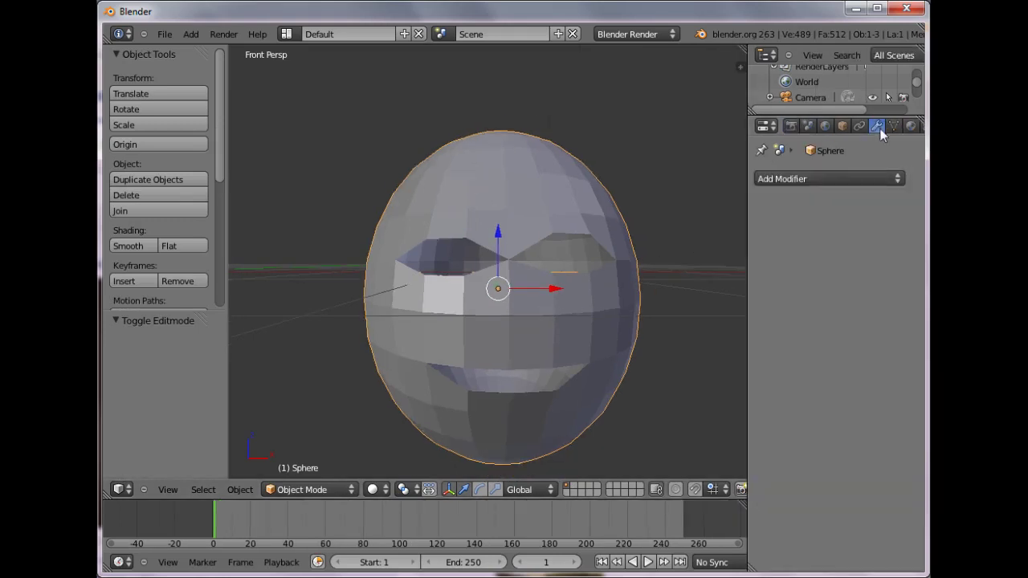
Step: Add a Subdivision Surface modifier with View subdivisions set to 2, then orbit to inspect the egg
click(831, 182)
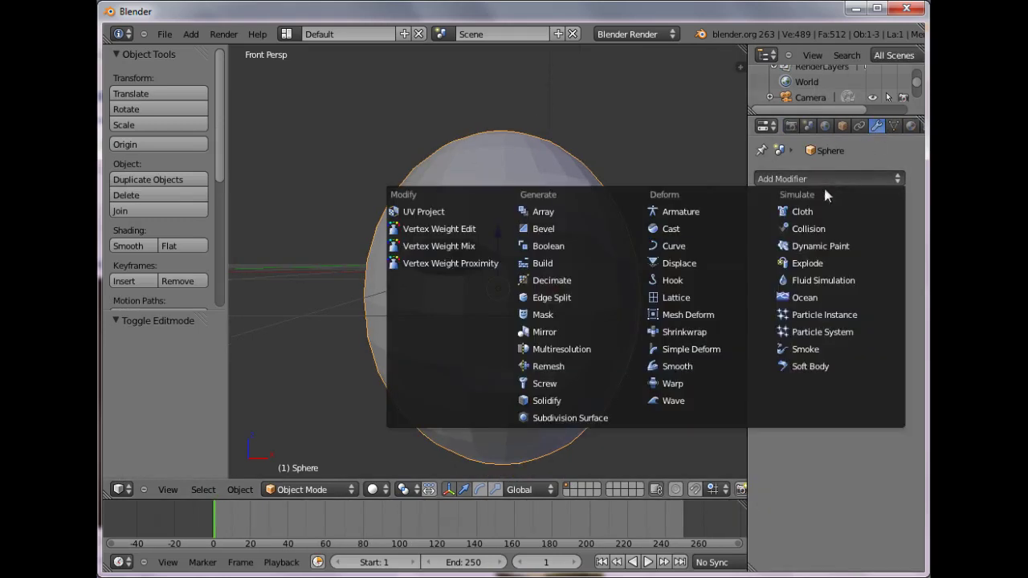
click(591, 417)
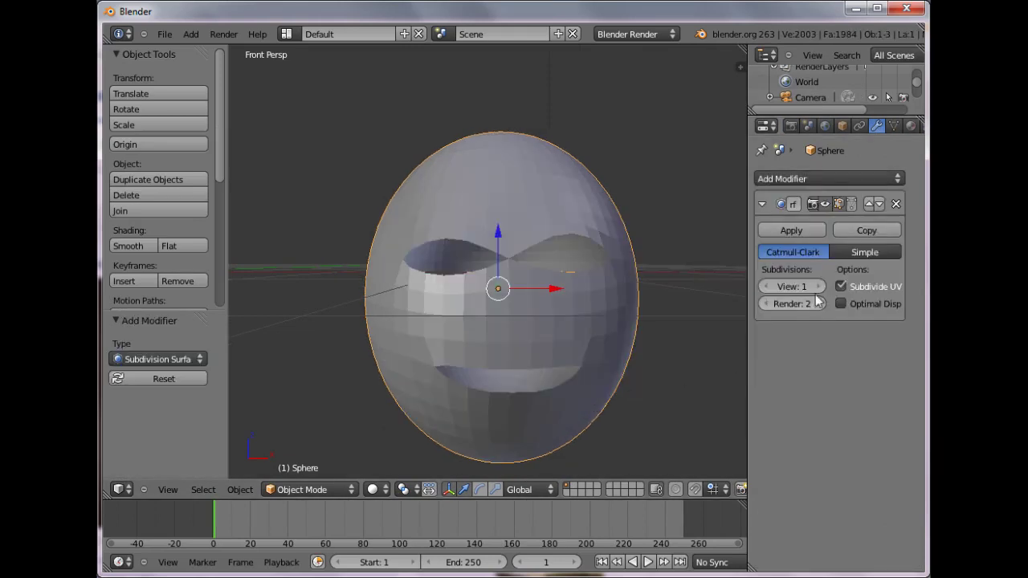
click(819, 286)
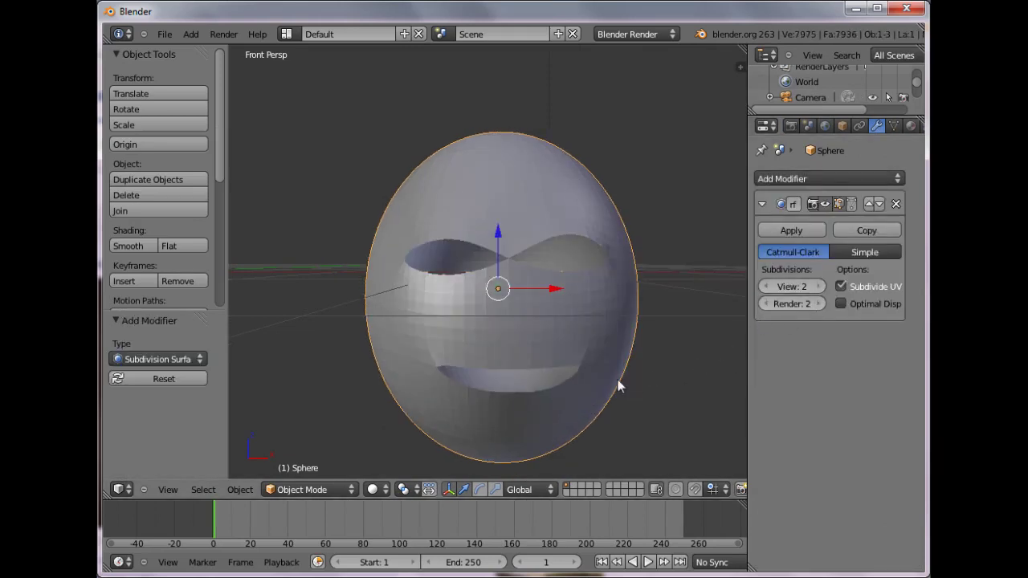
mouse_move(618, 384)
middle_down()
mouse_move(603, 367)
mouse_move(543, 374)
mouse_move(602, 367)
middle_up()
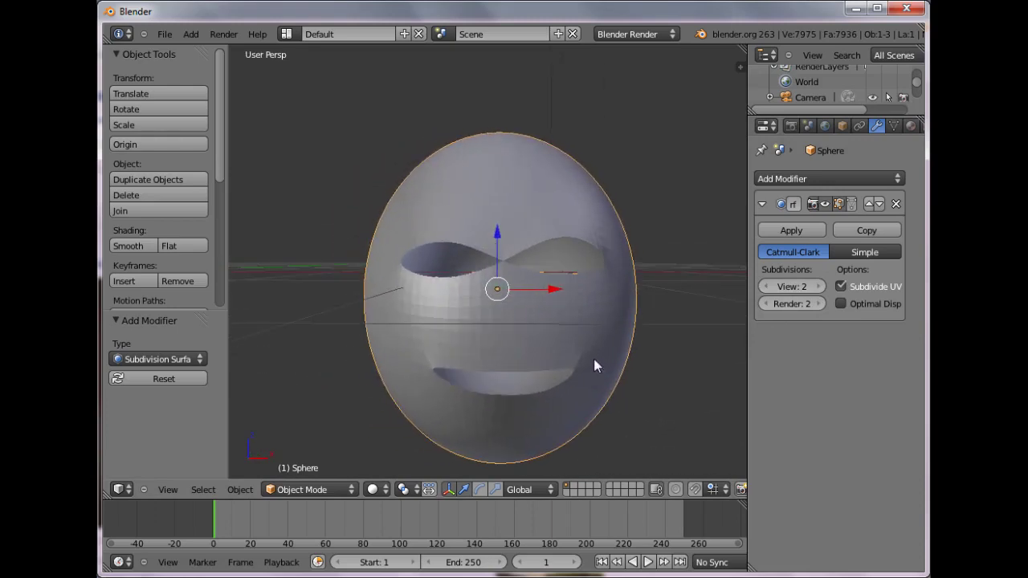